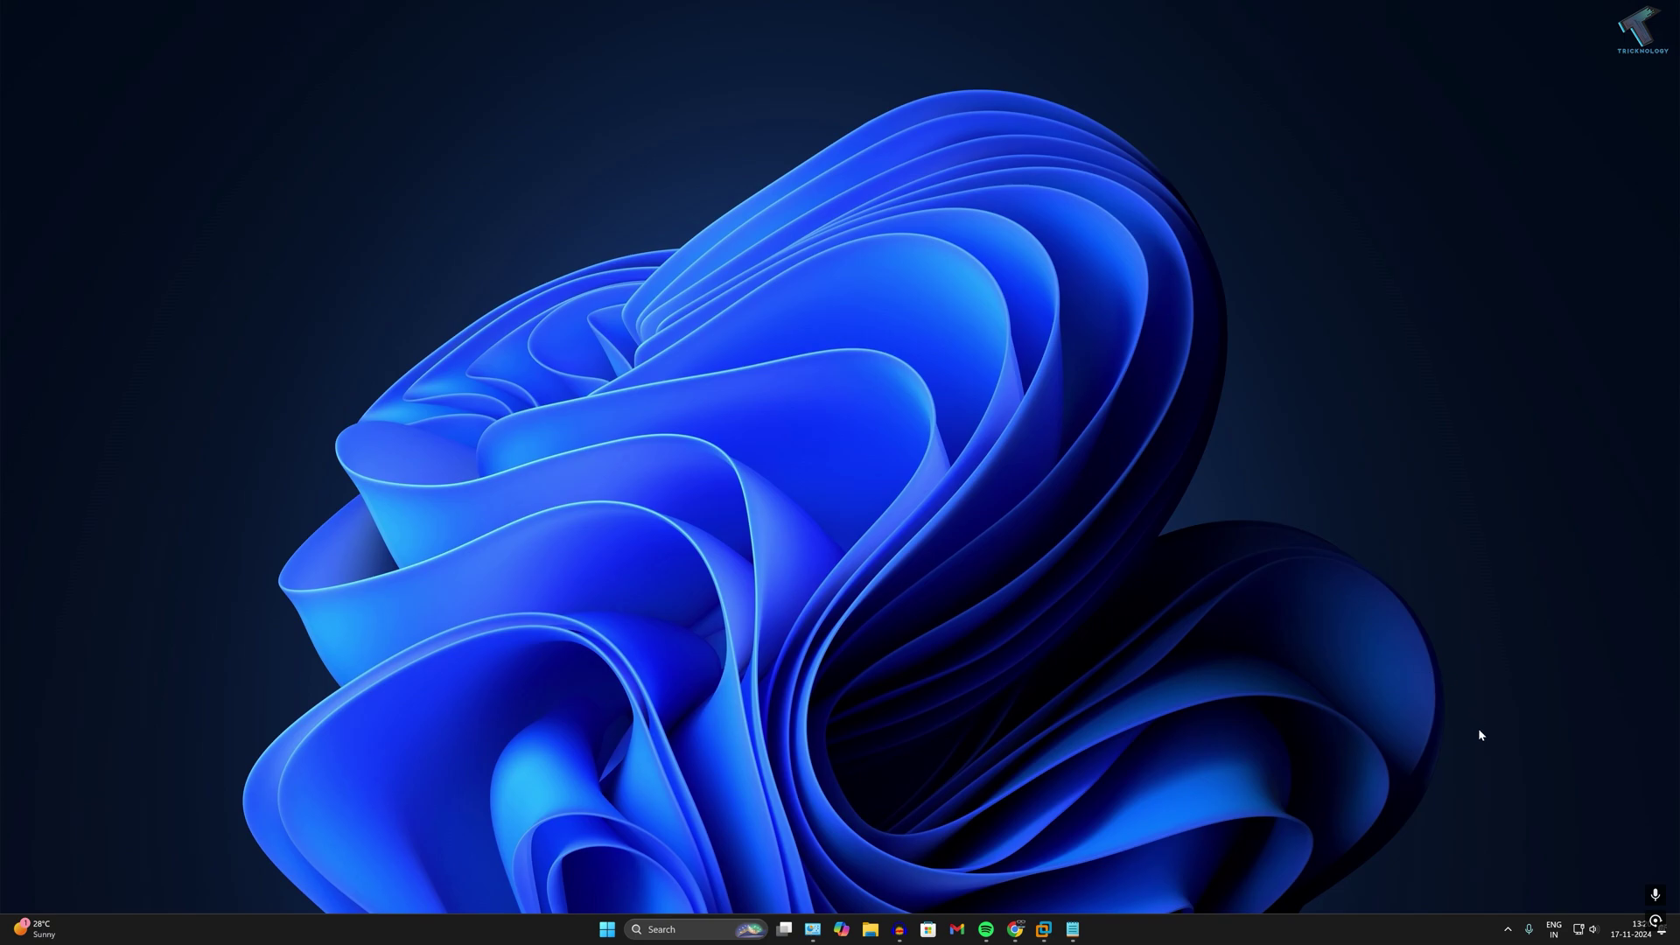
Step: Show the Wi-Fi network list from Quick Settings and expand the Hidden Network entry
click(1585, 933)
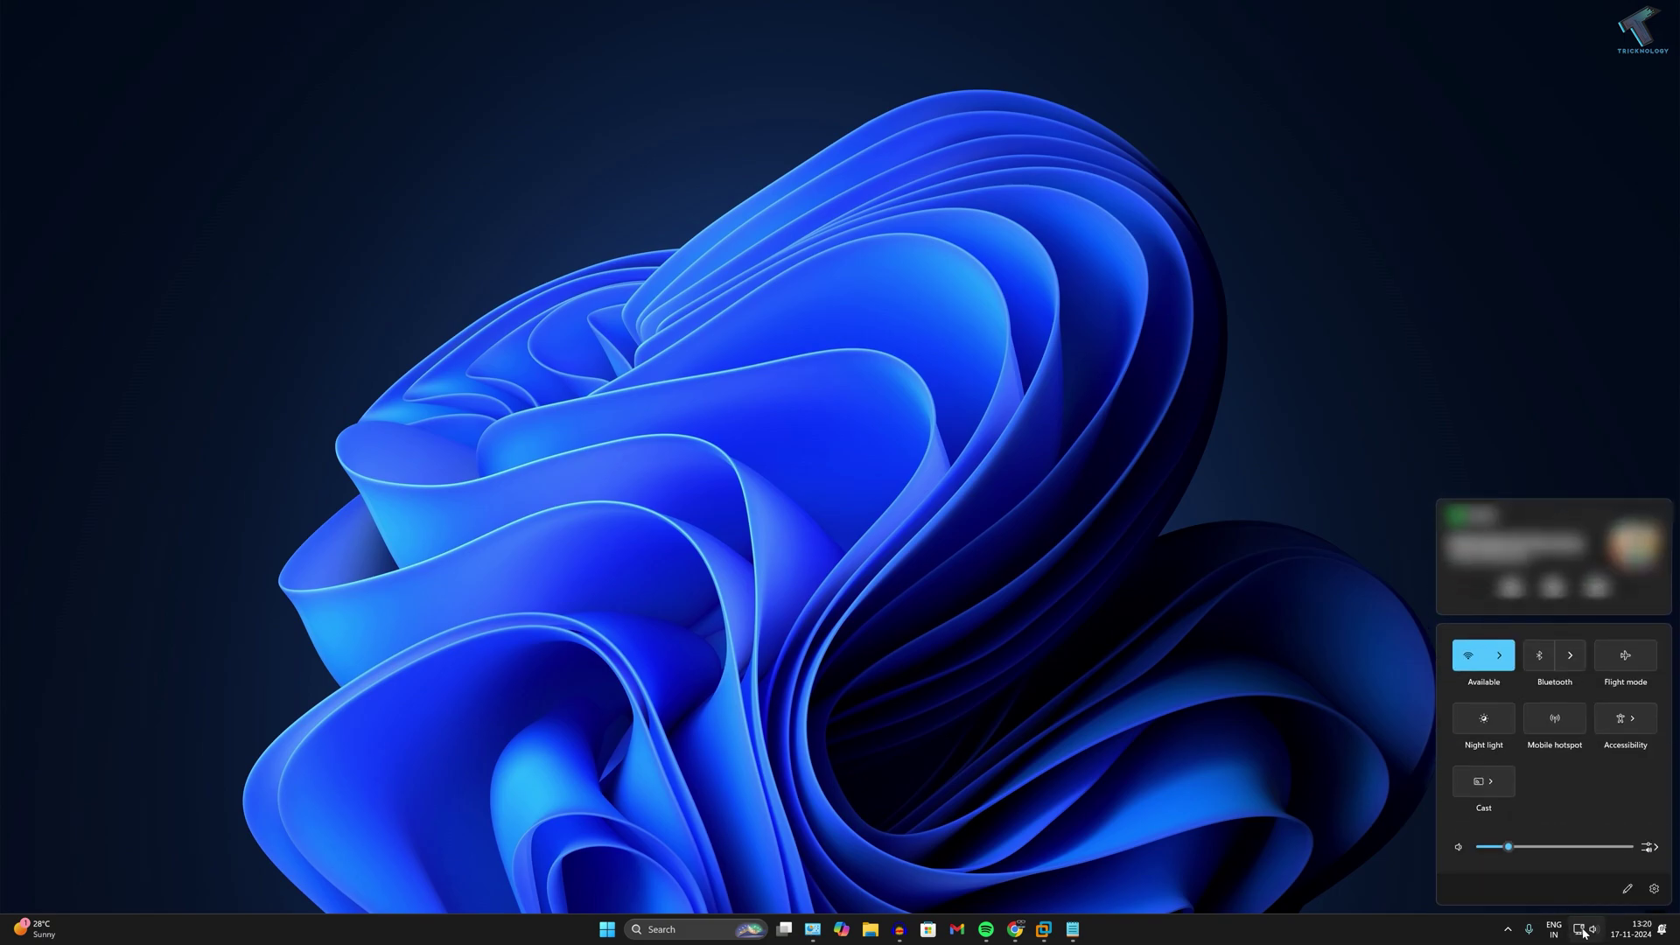
click(1499, 654)
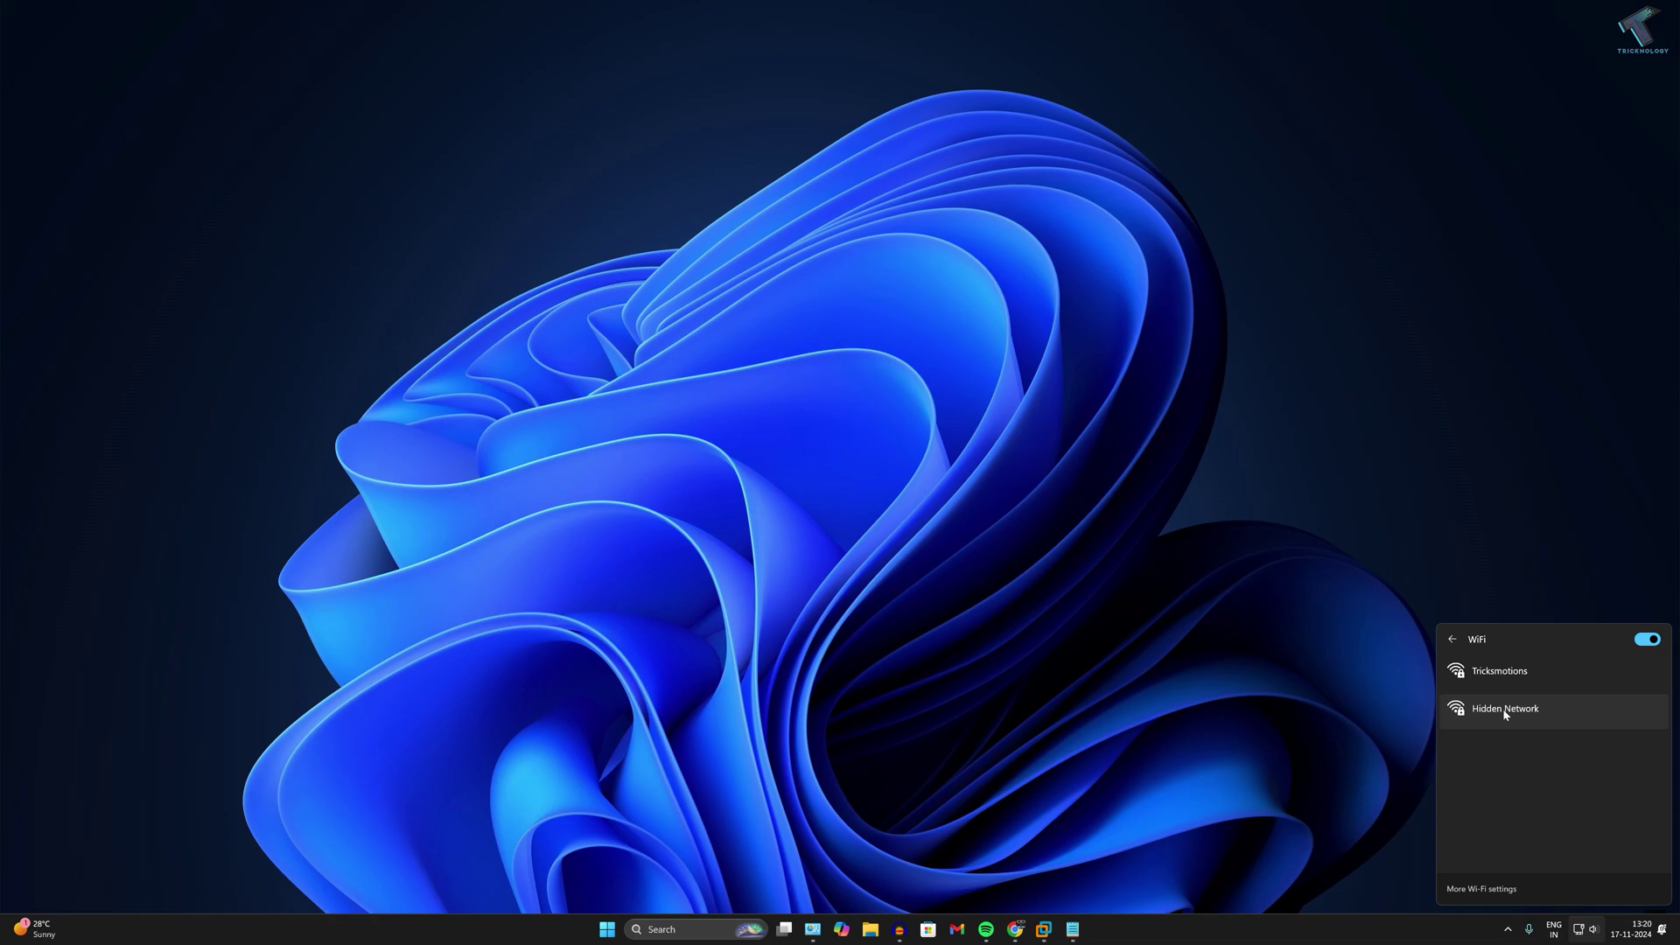
click(1519, 718)
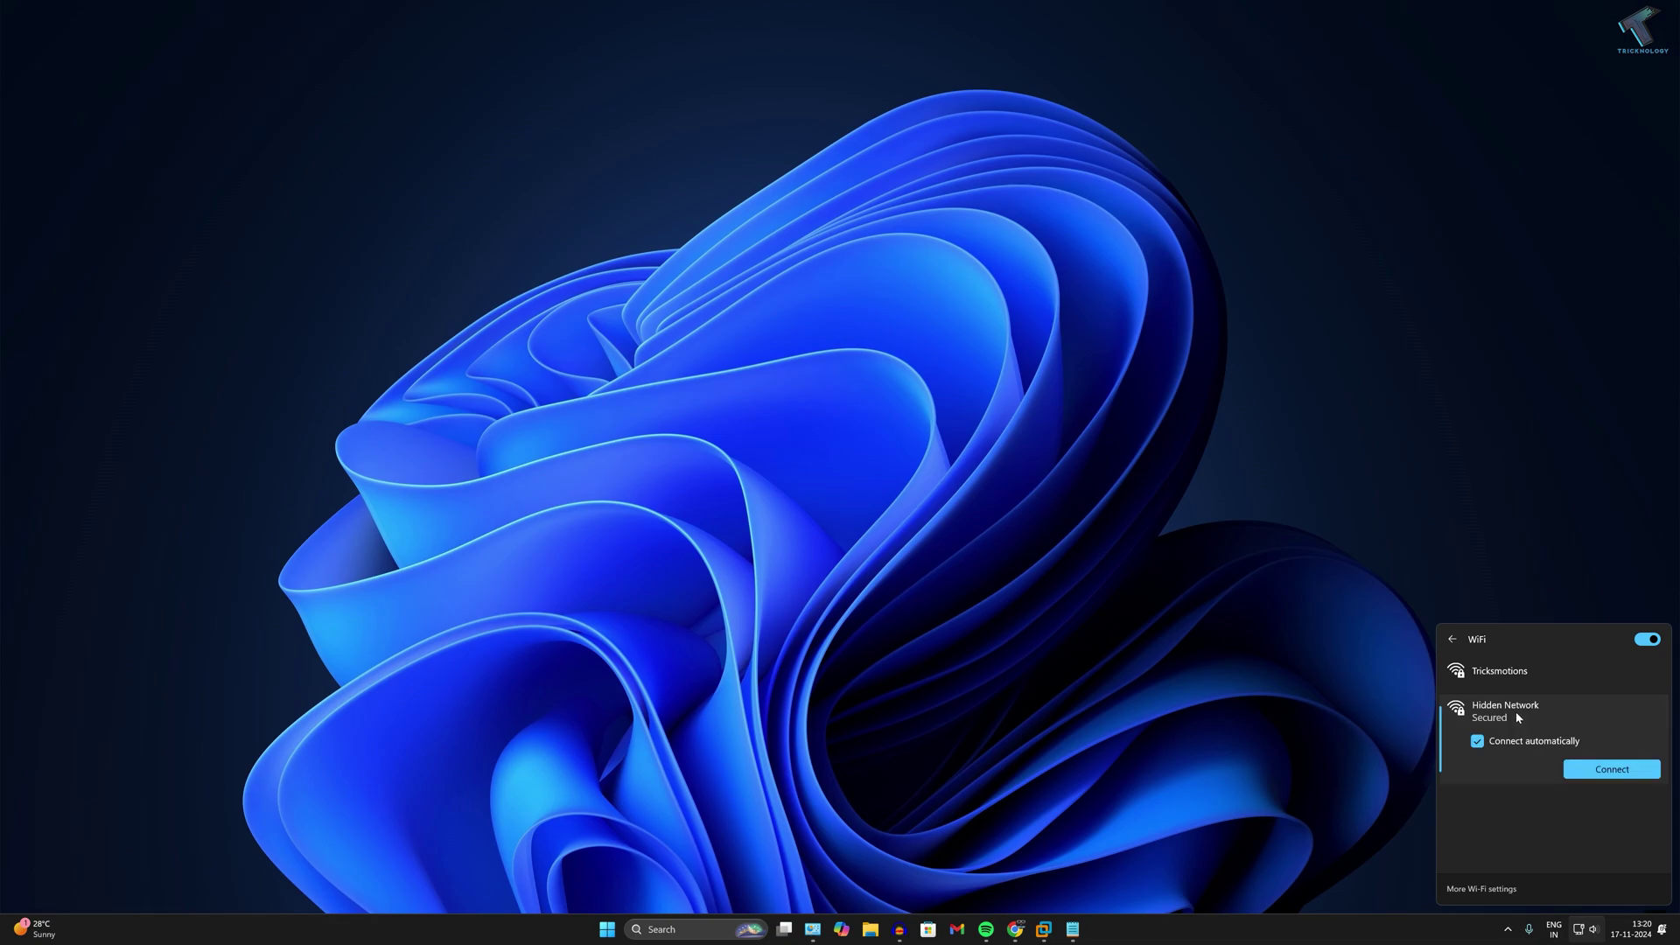
Step: Connect to Hidden Network and enter 'Tricknology' as its network name
click(1618, 773)
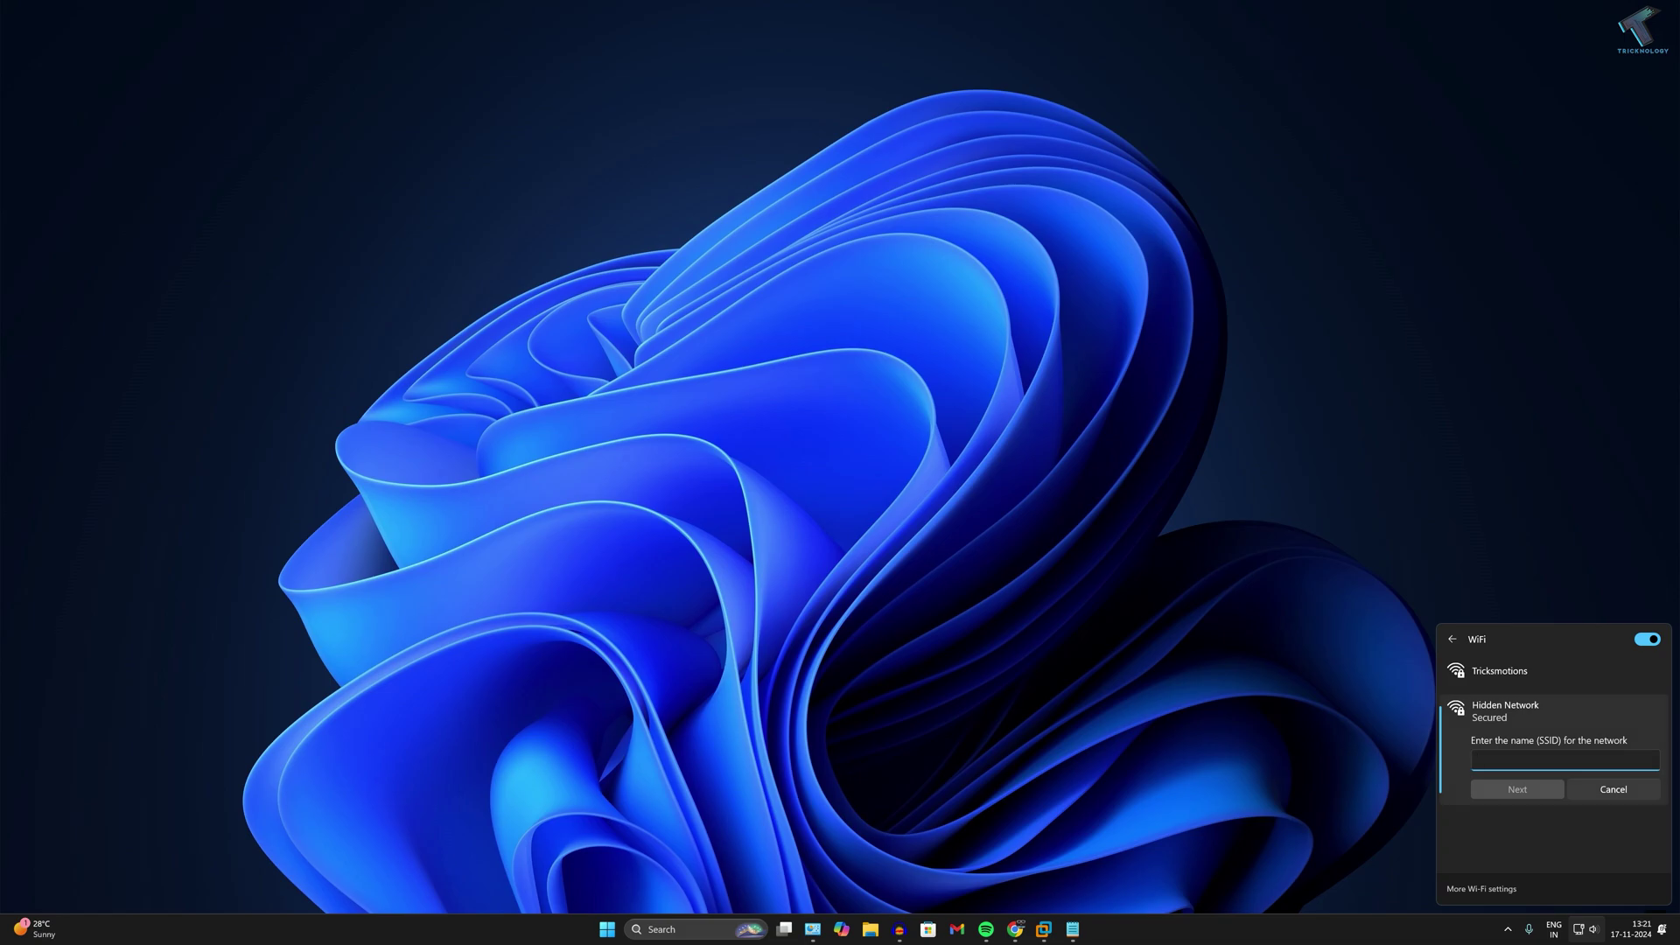
text(Tricknology)
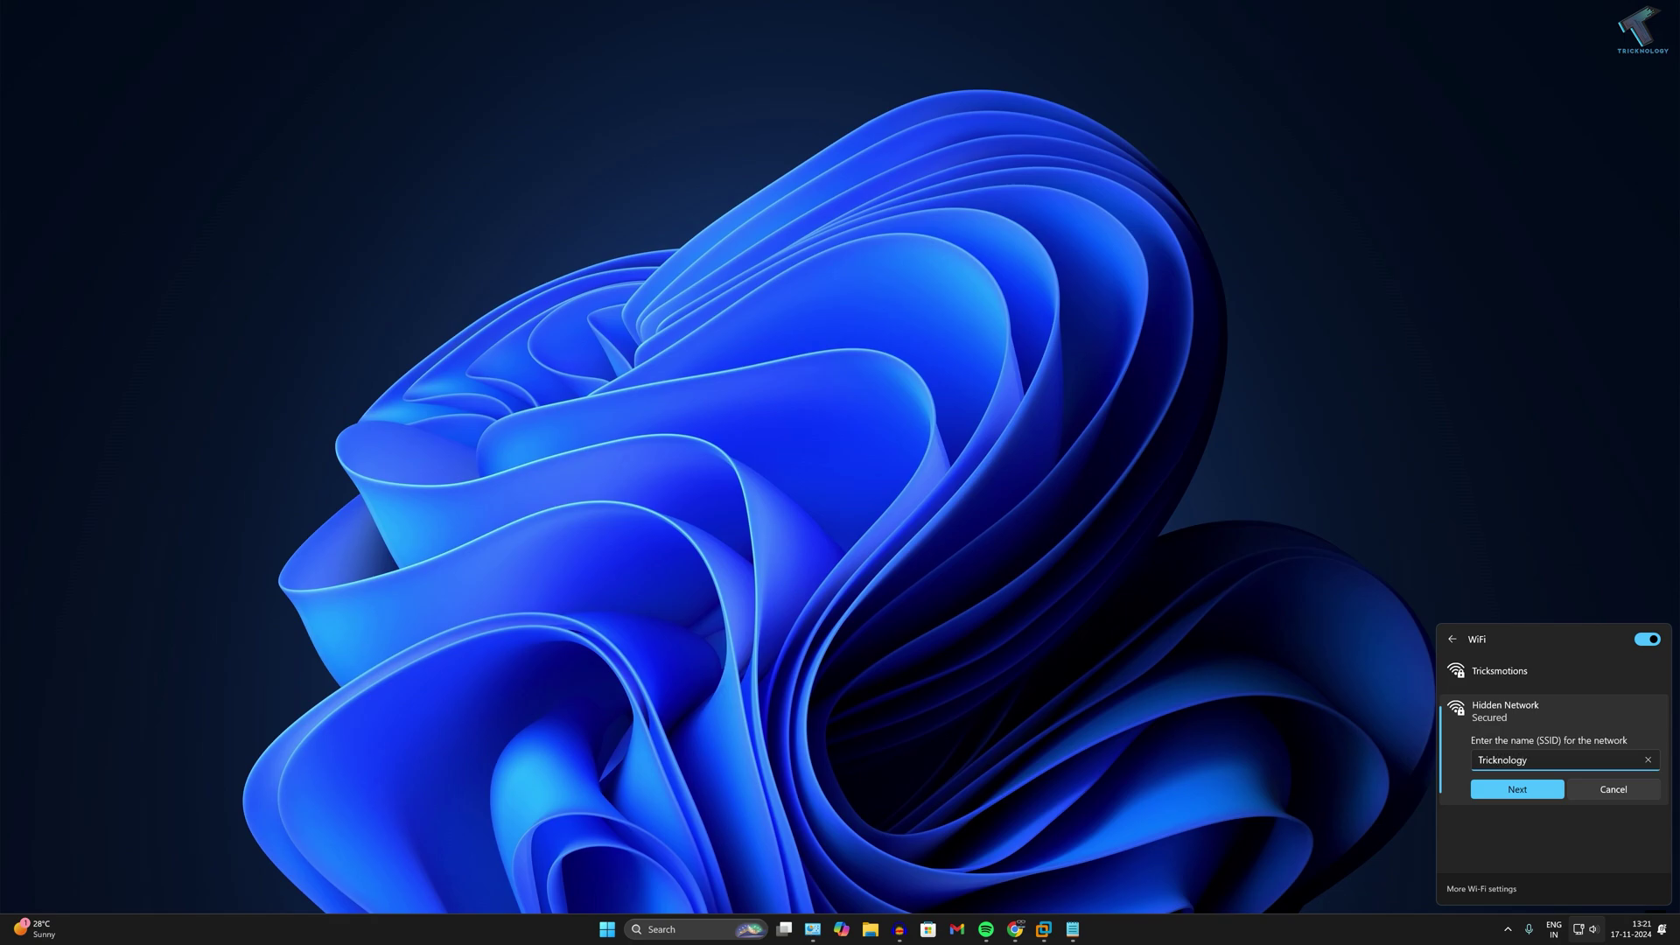
Step: Submit the Tricknology network name and security key to connect
click(1530, 791)
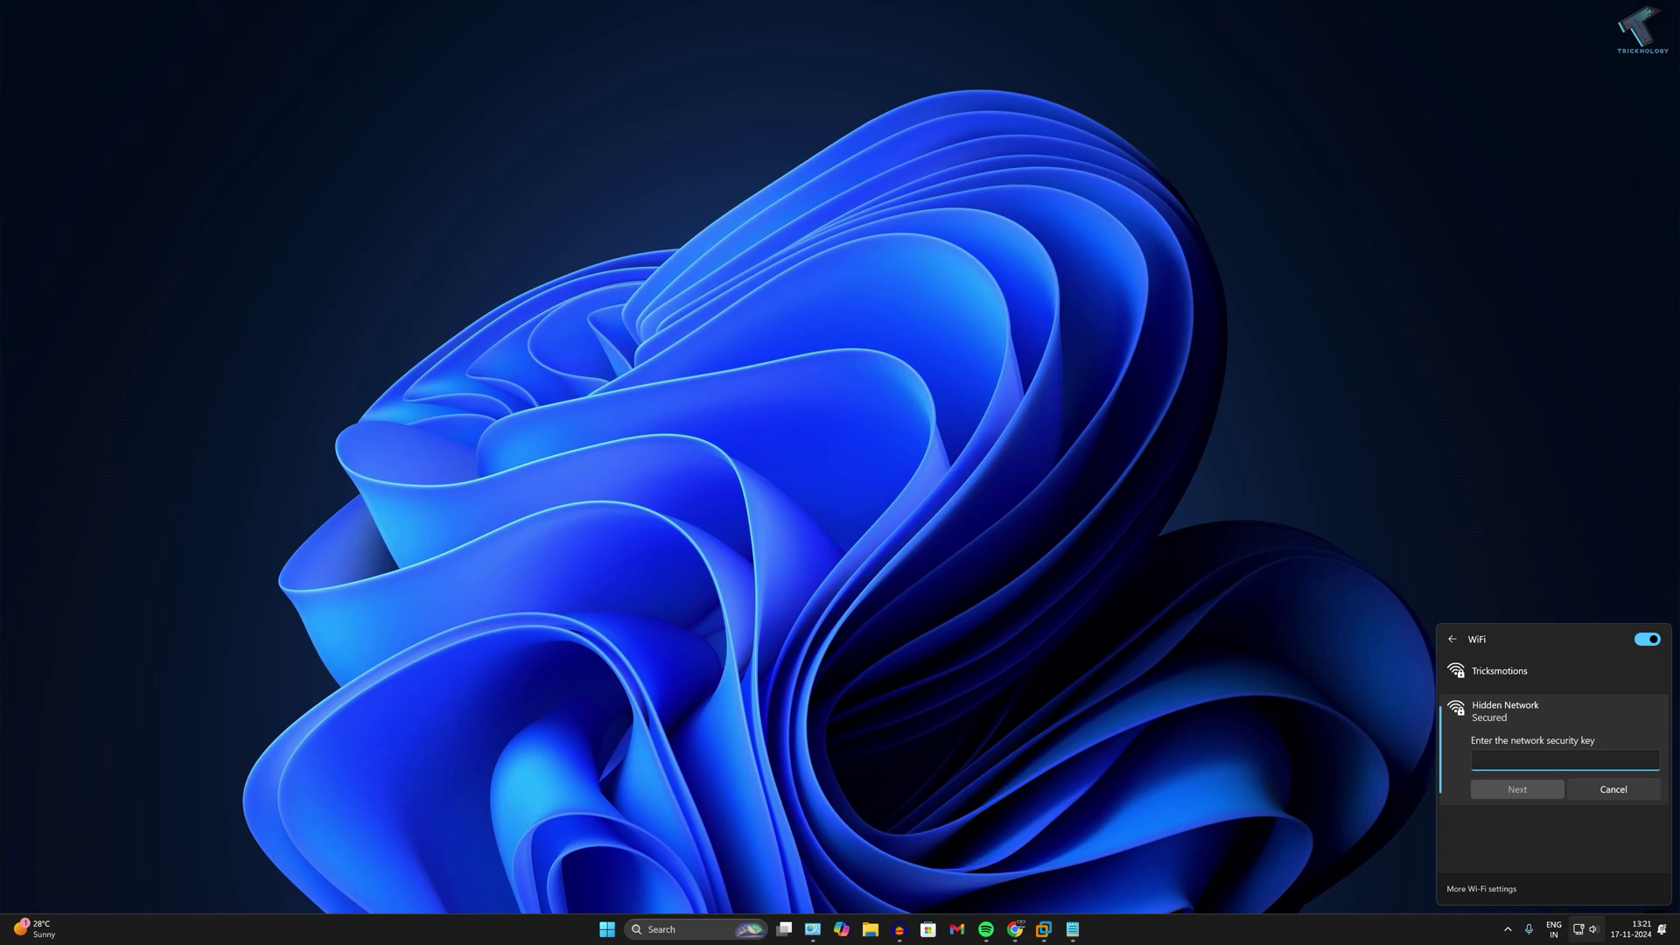
text(******)
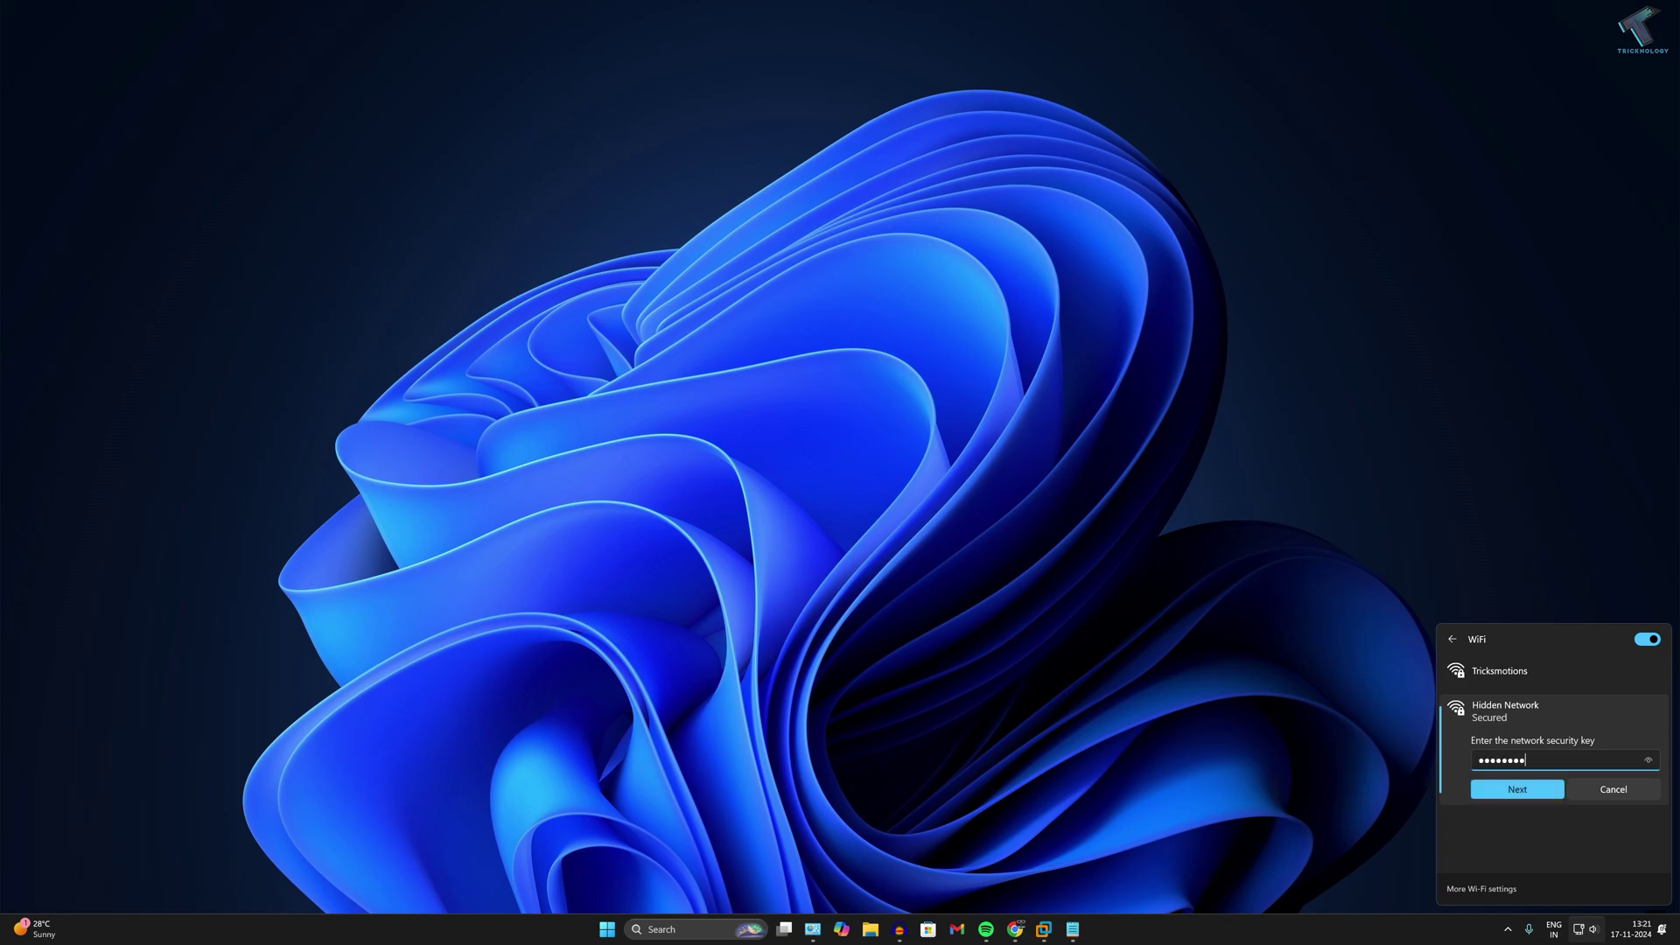
click(1524, 791)
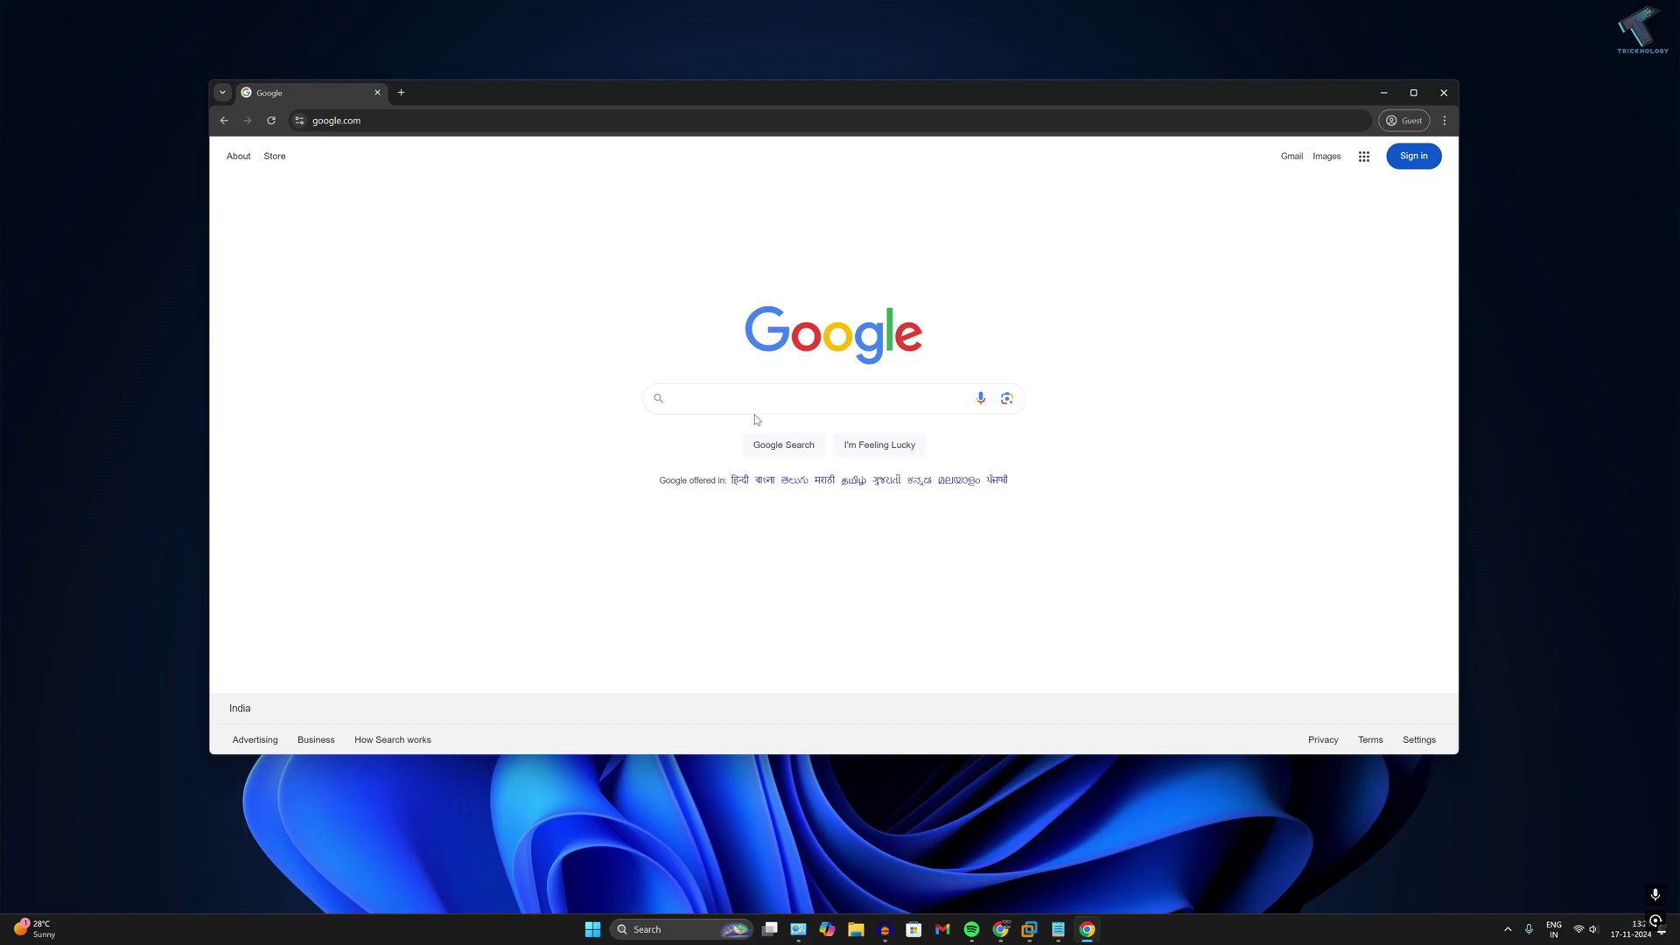
Step: Search Google for 'youtube' and open the YouTube site from the results
click(754, 398)
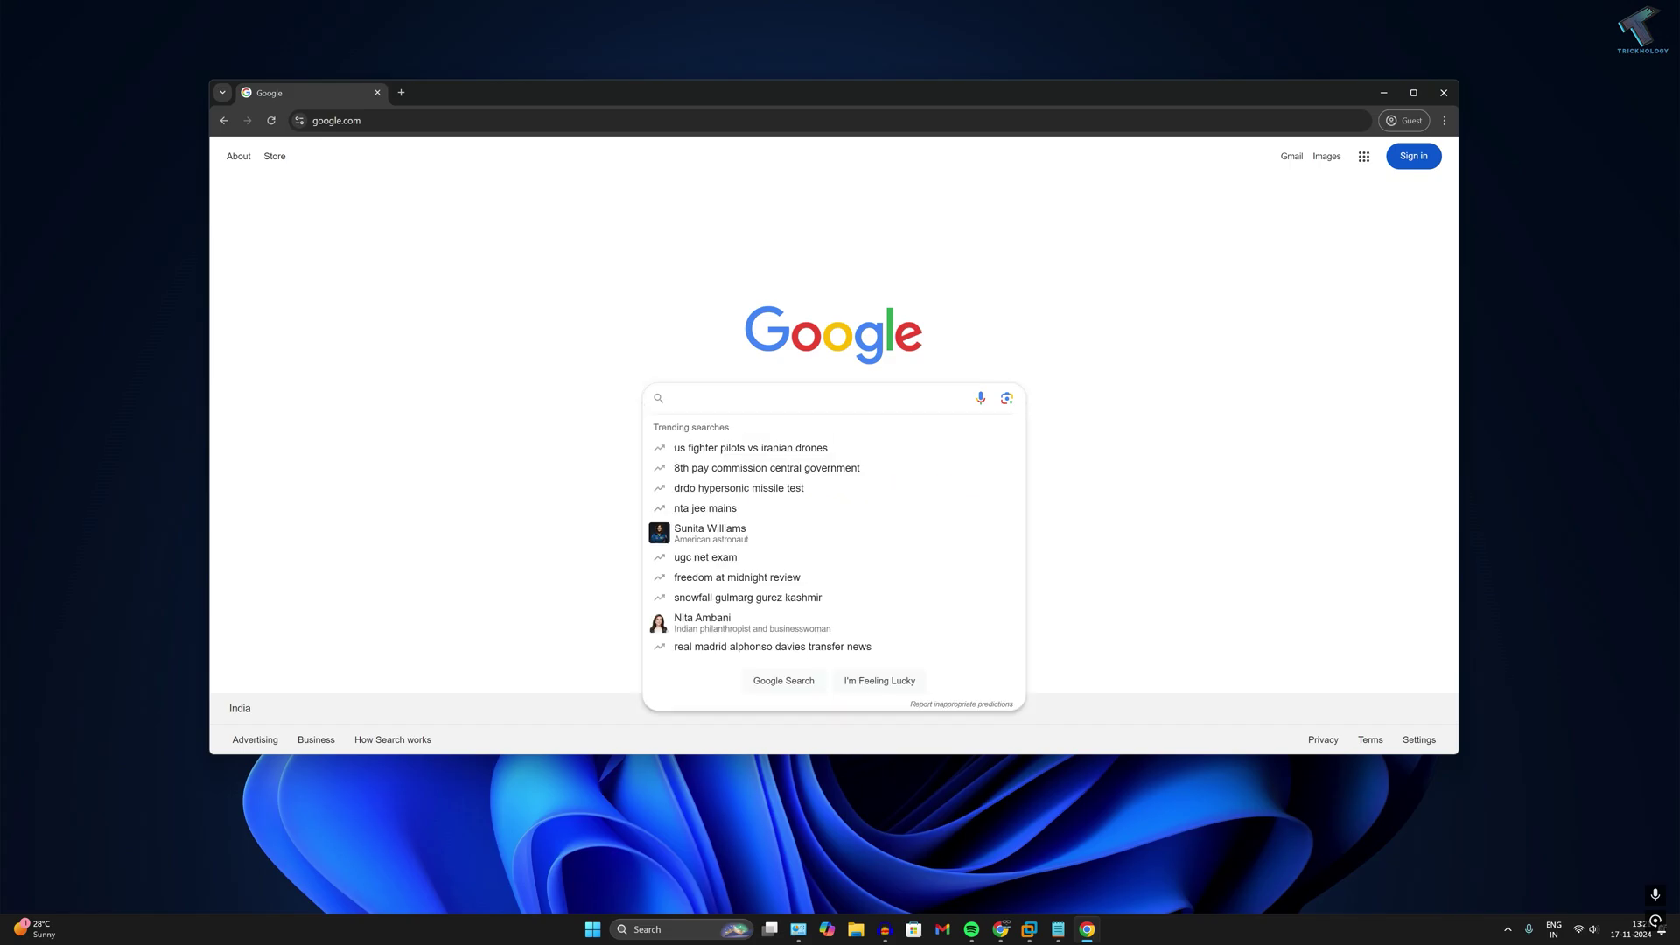
text(youtube)
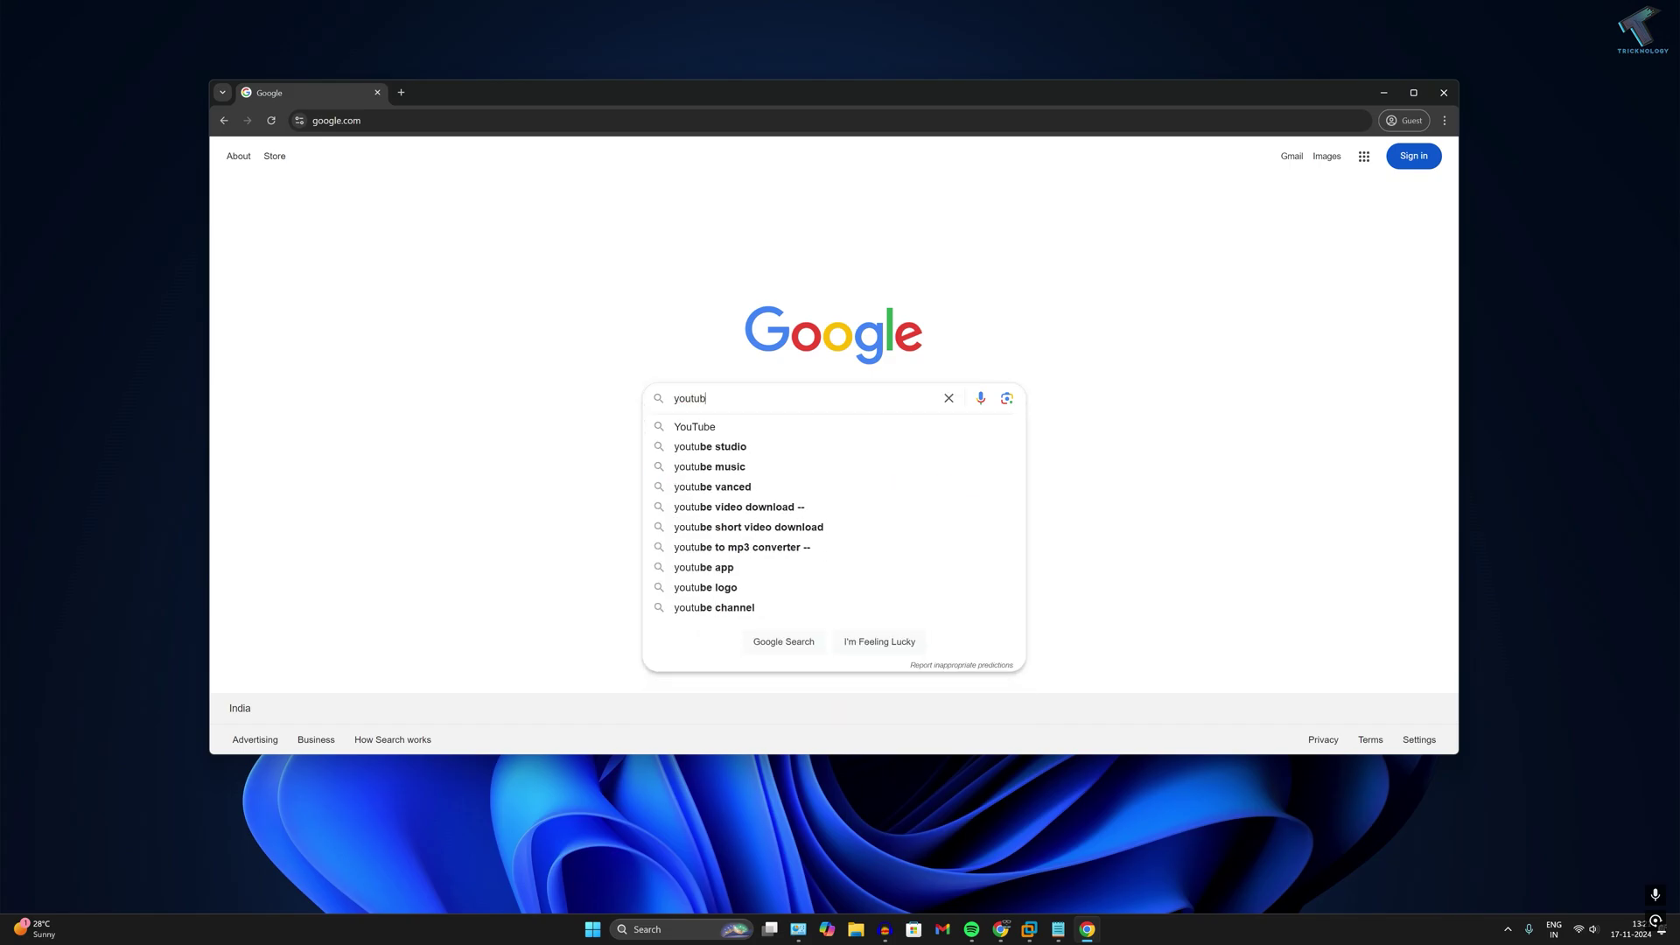
key(Return)
click(387, 282)
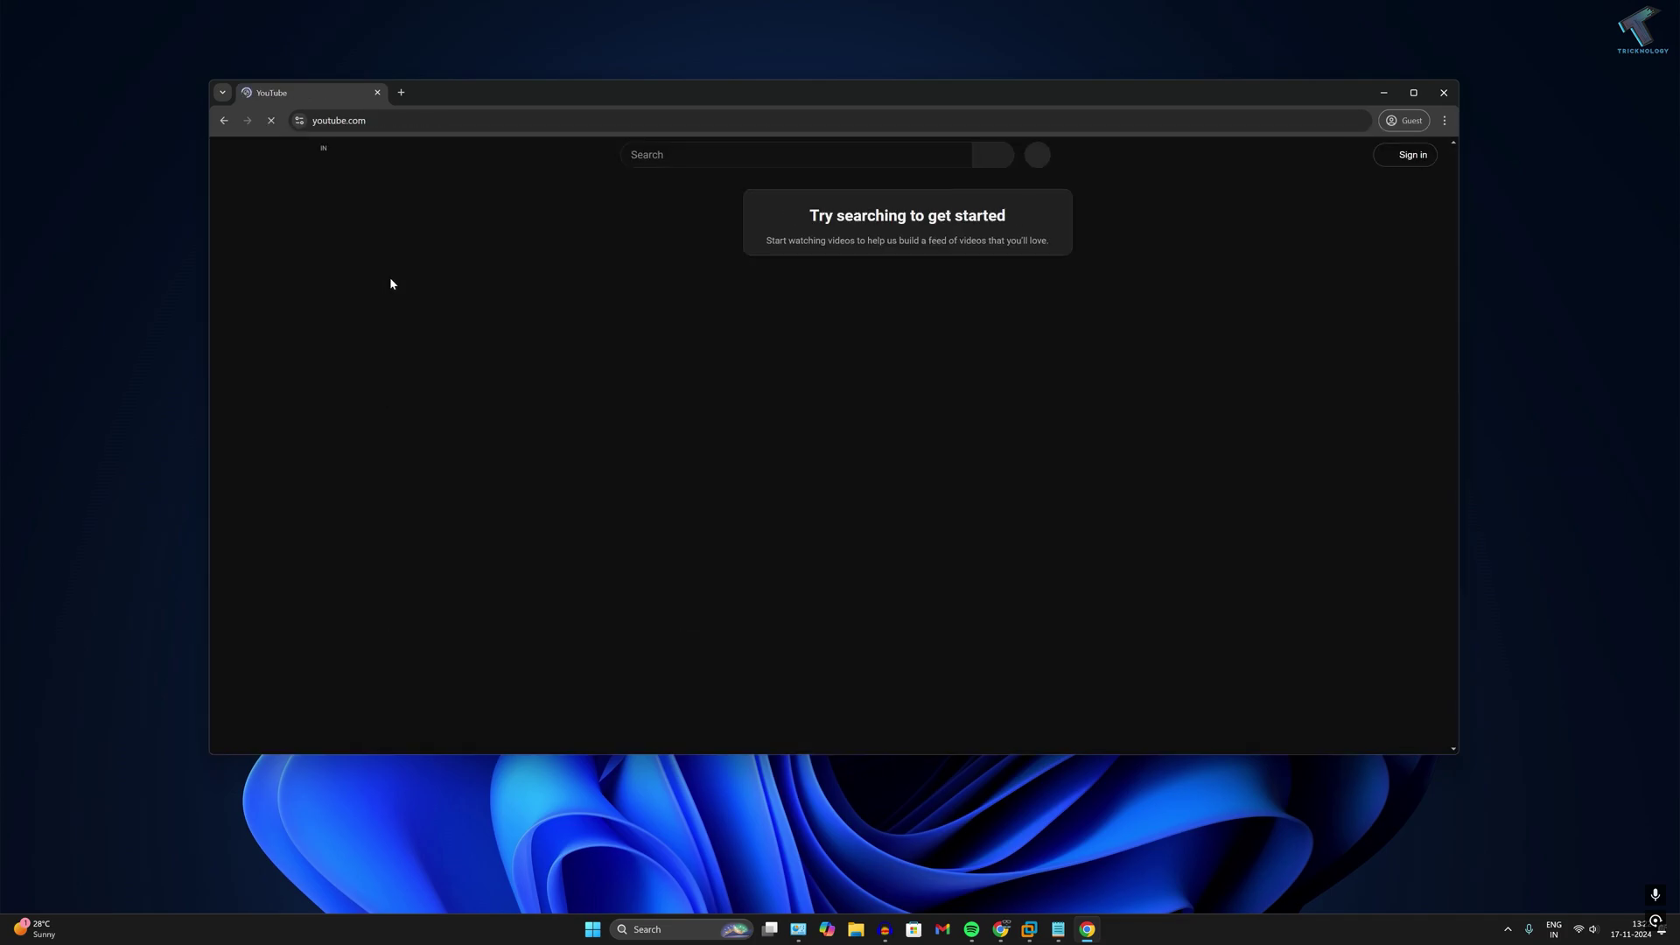